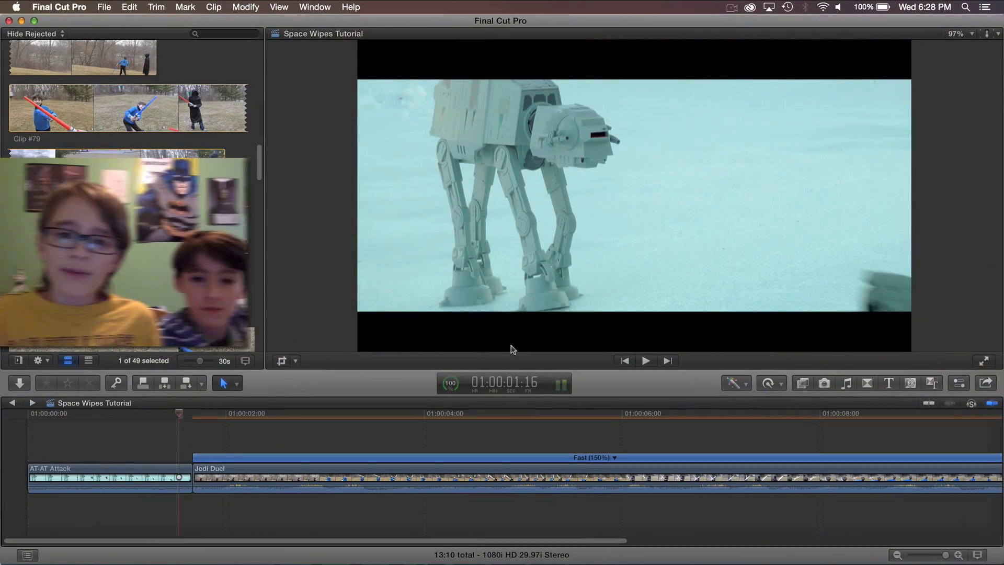
# Step: Play the sequence across the plain cut between the AT-AT Attack and Jedi Duel clips
pyautogui.press('Left')
pyautogui.press('Left')
pyautogui.press('Left')
pyautogui.press('Left')
pyautogui.press('Left')
pyautogui.press('Left')
pyautogui.press('Left')
pyautogui.press('Left')
pyautogui.press('Left')
pyautogui.press('Left')
pyautogui.press('Left')
pyautogui.press('Left')
pyautogui.press('Left')
pyautogui.press('Left')
pyautogui.press('Left')
pyautogui.press('Left')
pyautogui.press('Left')
pyautogui.press('Left')
pyautogui.press('Left')
pyautogui.press('Left')
pyautogui.press('Left')
pyautogui.press('Left')
pyautogui.press('Left')
pyautogui.press('Left')
pyautogui.press('Left')
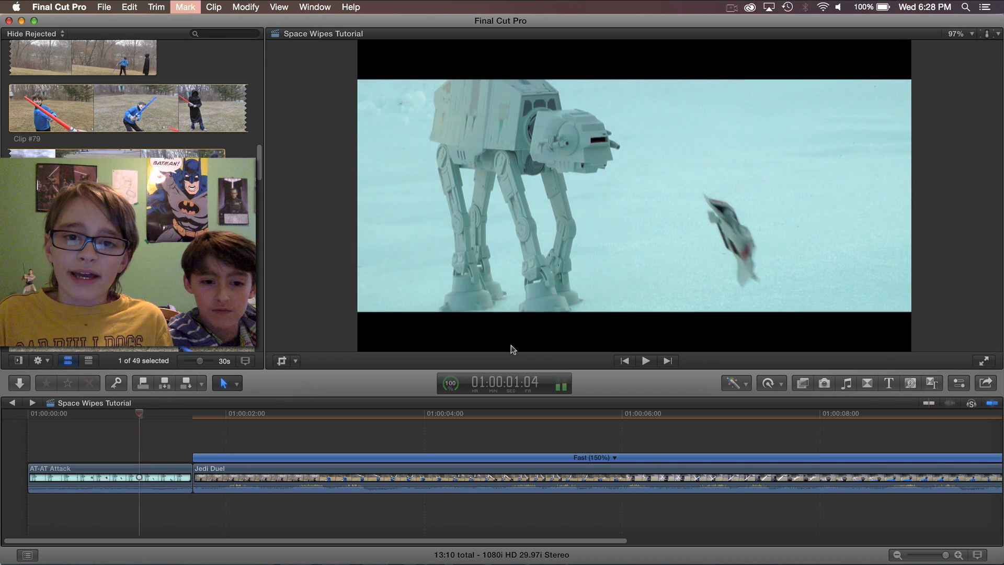
pyautogui.press('Left')
pyautogui.press('Left')
pyautogui.press('Left')
pyautogui.press('Left')
pyautogui.press('Left')
pyautogui.press('Left')
pyautogui.press('Left')
pyautogui.press('Left')
pyautogui.press('Left')
pyautogui.press('Left')
pyautogui.press('Left')
pyautogui.press('Left')
pyautogui.press('Left')
pyautogui.press('Left')
pyautogui.press('Left')
pyautogui.press('Left')
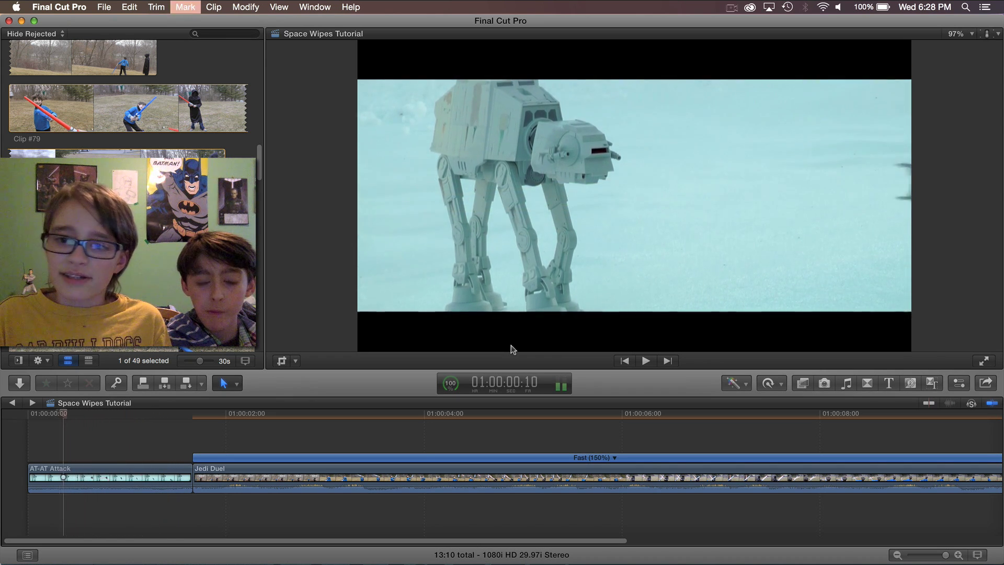
pyautogui.press('space')
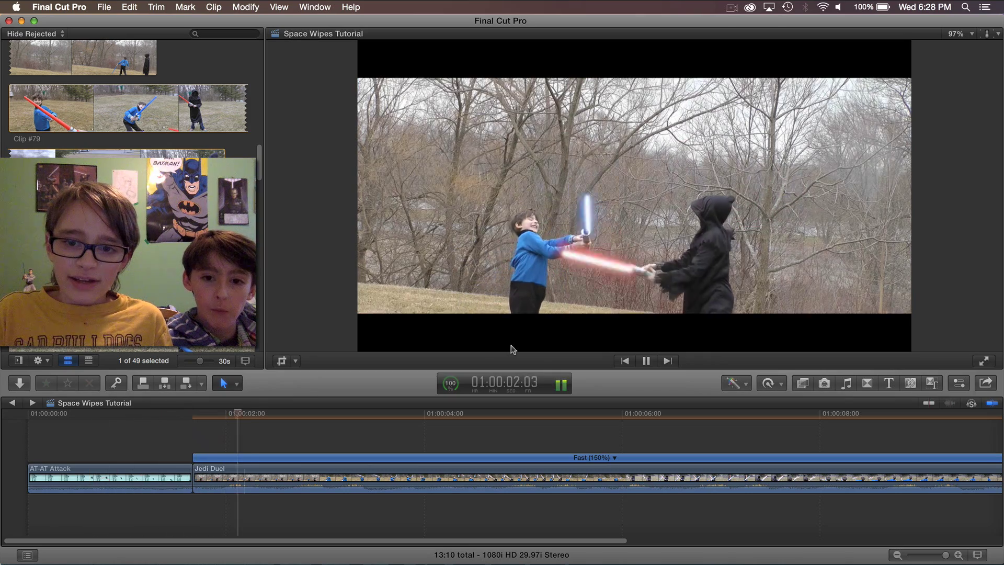
pyautogui.press('space')
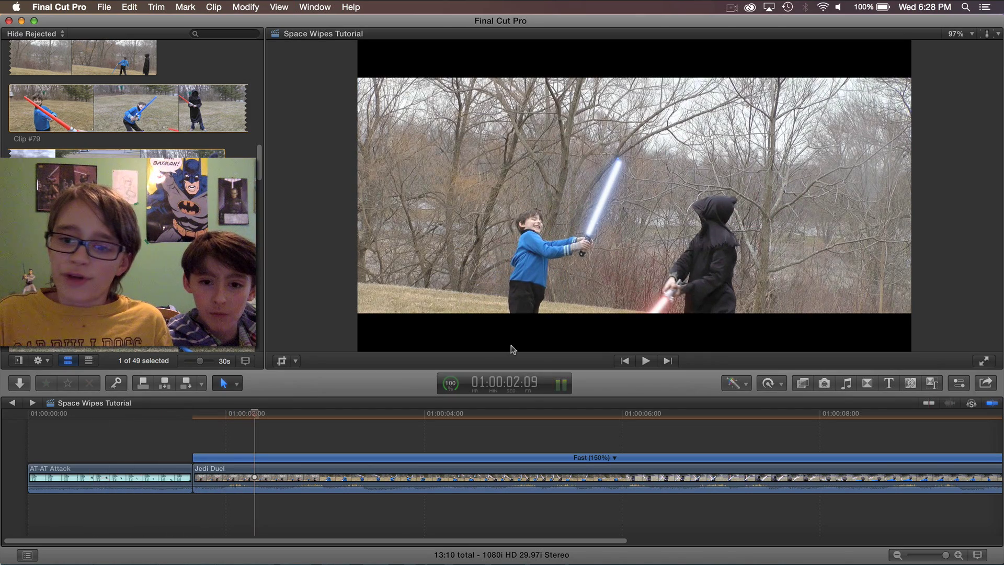
# Step: Add the FanFilmFX Circle Wipe transition at the cut between the AT-AT Attack and Jedi Duel clips
pyautogui.press('Left')
pyautogui.press('Left')
pyautogui.press('Left')
pyautogui.press('Left')
pyautogui.press('Left')
pyautogui.press('Left')
pyautogui.press('Left')
pyautogui.press('Left')
pyautogui.press('Left')
pyautogui.press('Left')
pyautogui.press('Left')
pyautogui.press('Left')
pyautogui.press('Left')
pyautogui.press('Left')
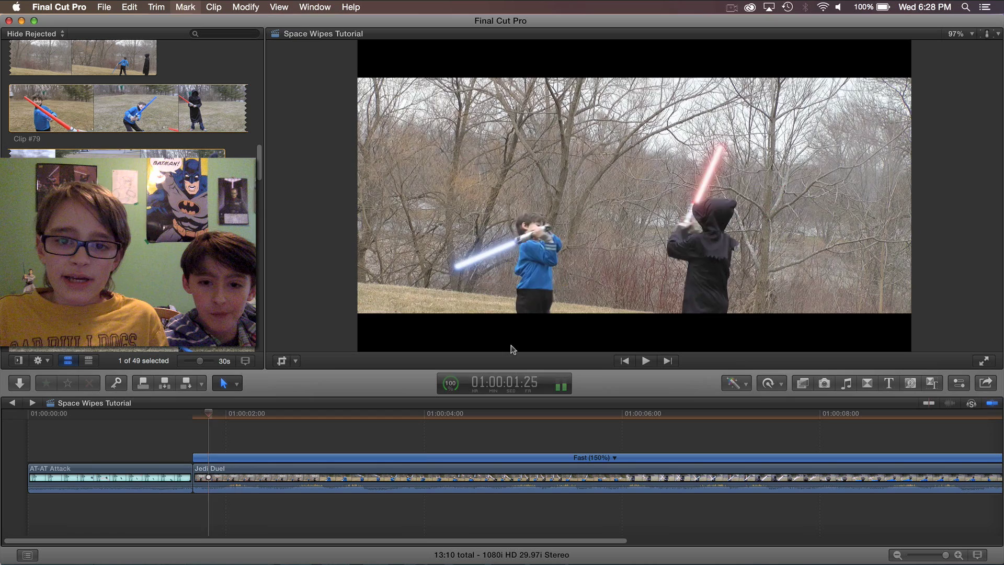
pyautogui.press('Left')
pyautogui.press('Left')
pyautogui.press('Left')
pyautogui.press('Left')
pyautogui.press('Left')
pyautogui.press('Left')
pyautogui.press('Left')
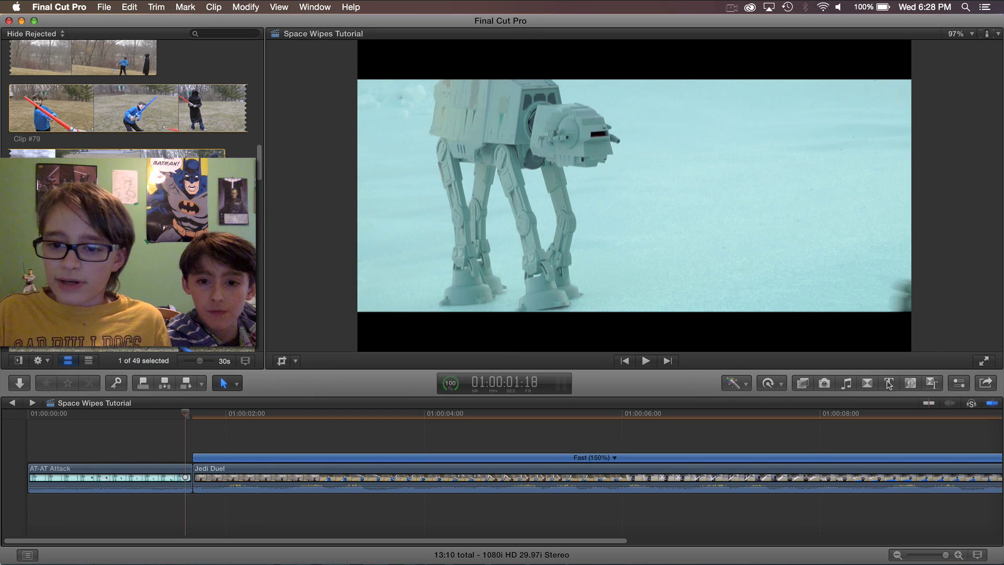
pyautogui.click(867, 382)
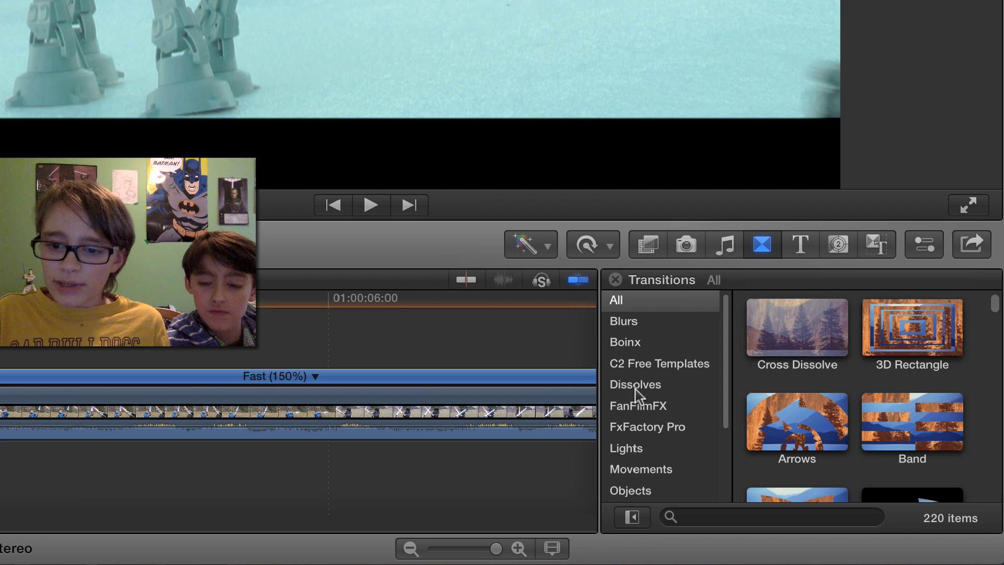
pyautogui.click(638, 405)
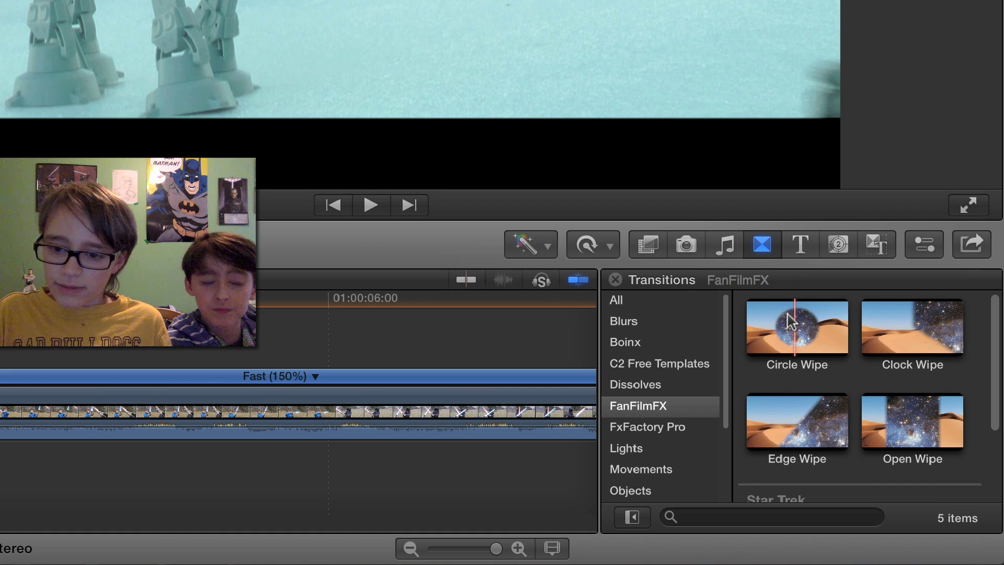
pyautogui.moveTo(788, 314); pyautogui.dragTo(108, 505)
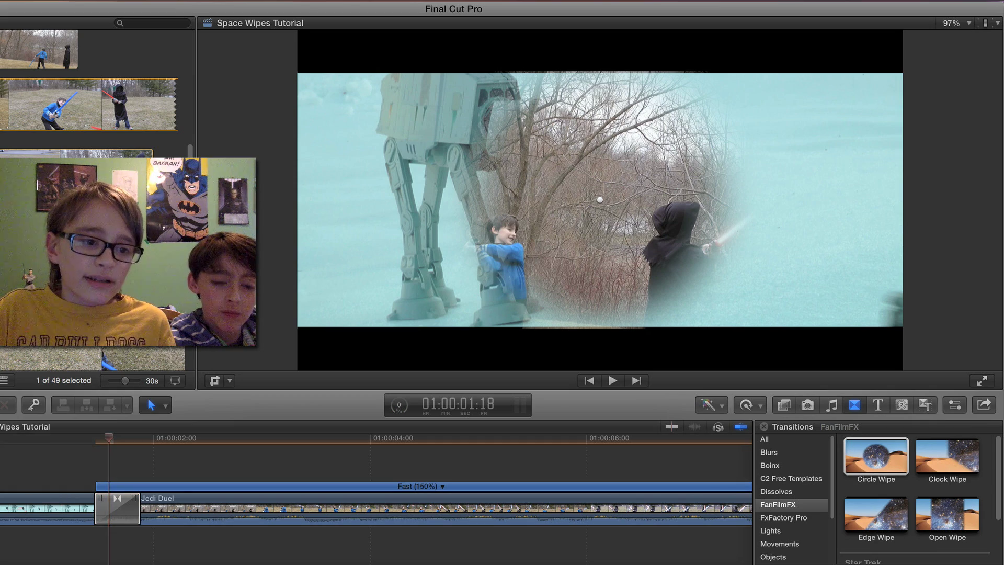
# Step: Play the sequence from its start through the Circle Wipe transition
pyautogui.press('Home')
pyautogui.press('space')
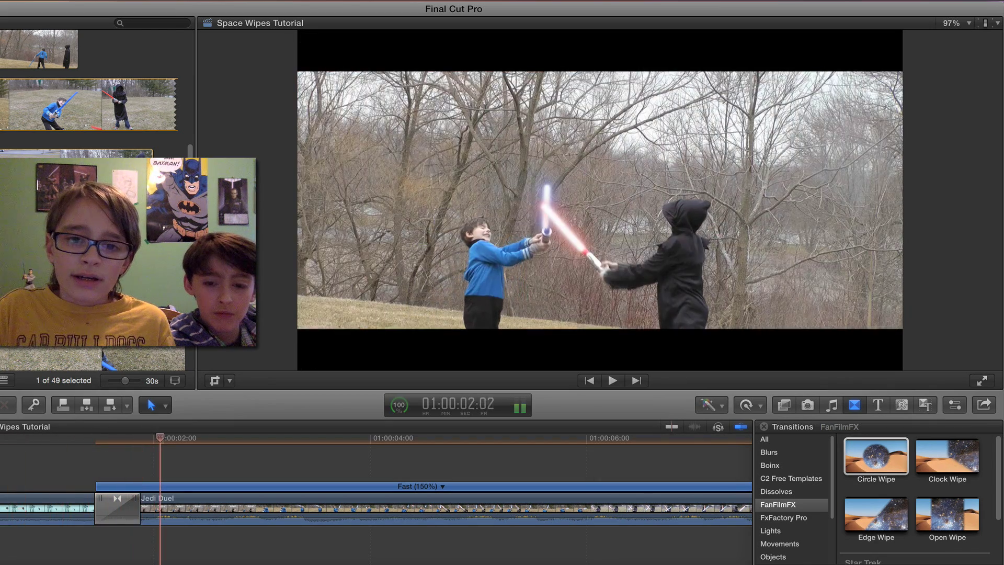
pyautogui.press('space')
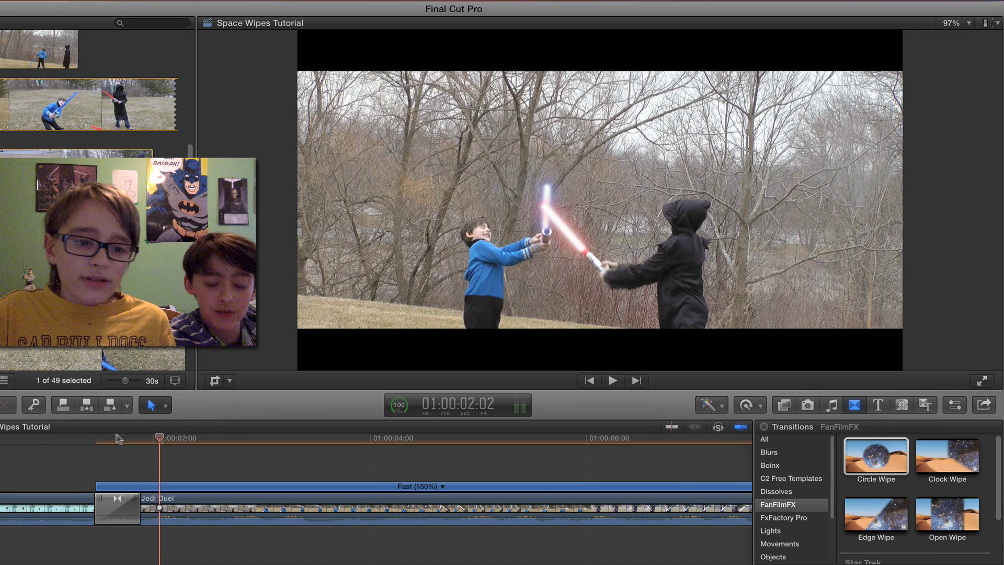
# Step: Show the Circle Wipe's settings with the playhead inside the transition, and try its Width at 1.0 and 0.4
pyautogui.click(116, 439)
pyautogui.click(132, 503)
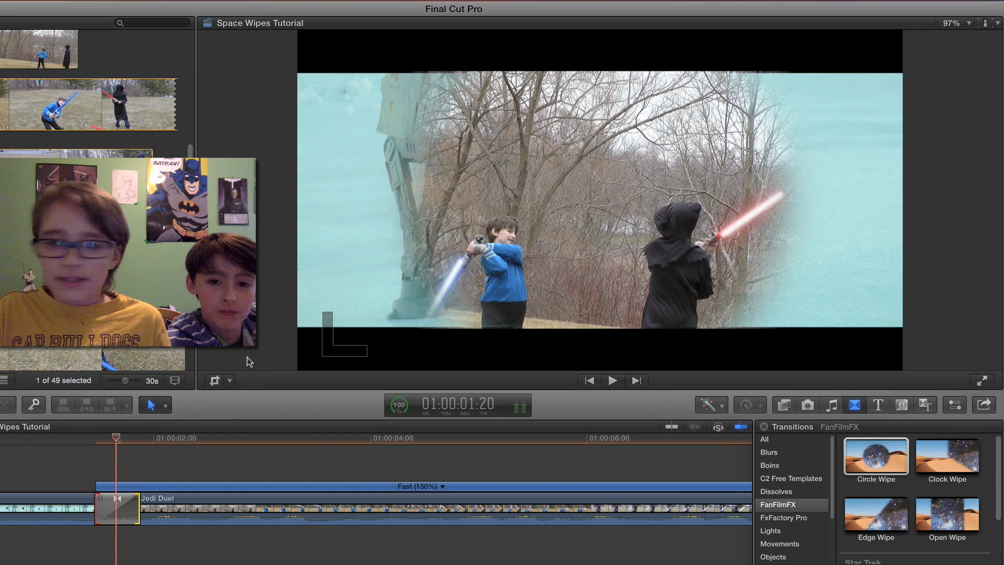
pyautogui.click(109, 502)
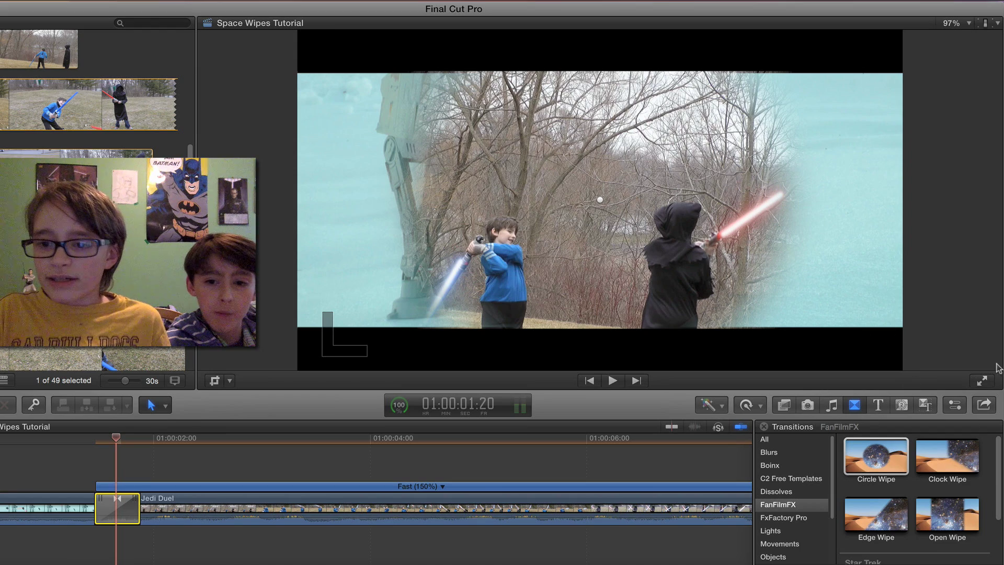
pyautogui.click(956, 405)
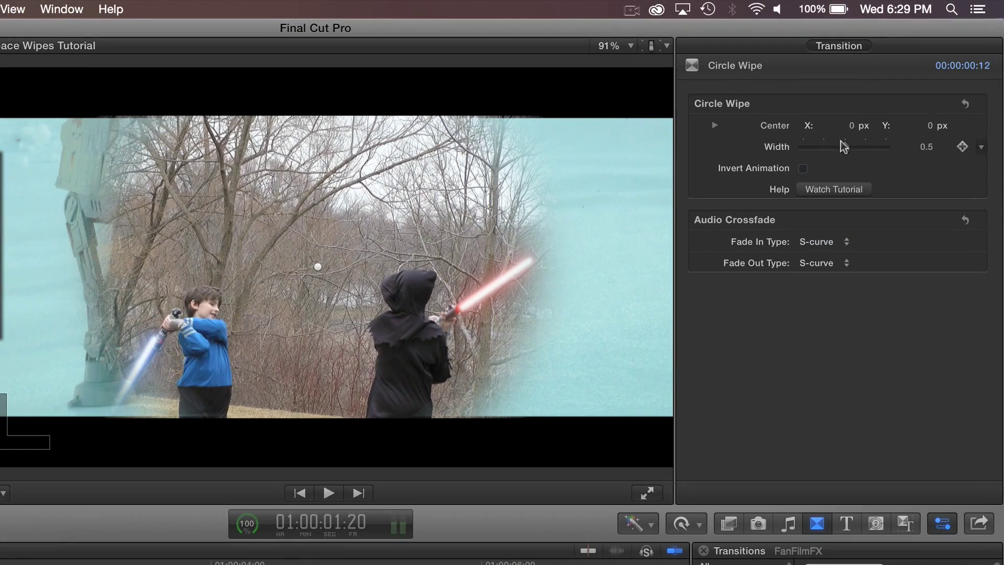
pyautogui.moveTo(840, 140); pyautogui.dragTo(955, 138)
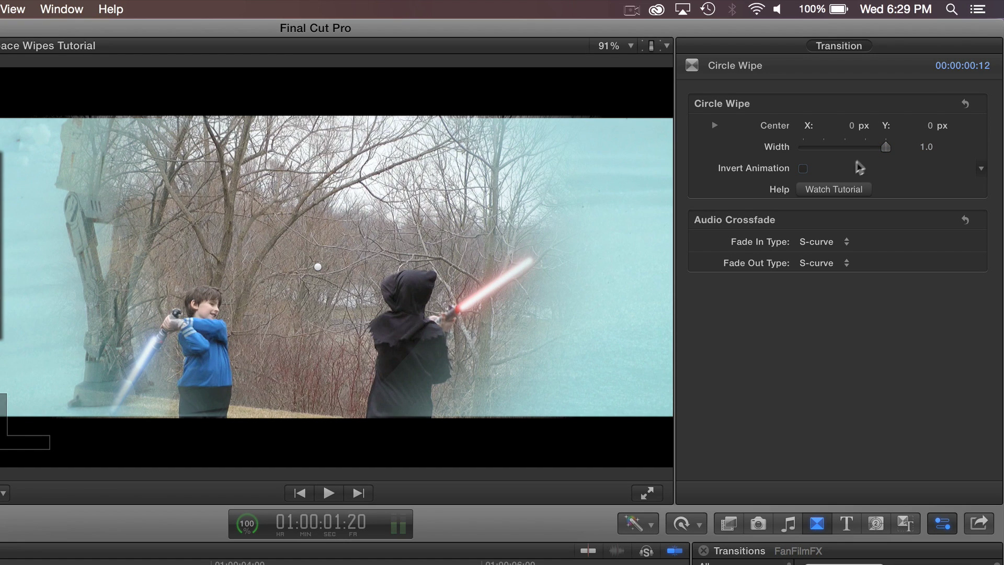
pyautogui.moveTo(839, 149)
pyautogui.mouseDown()
pyautogui.moveTo(769, 138)
pyautogui.moveTo(838, 152)
pyautogui.mouseUp()
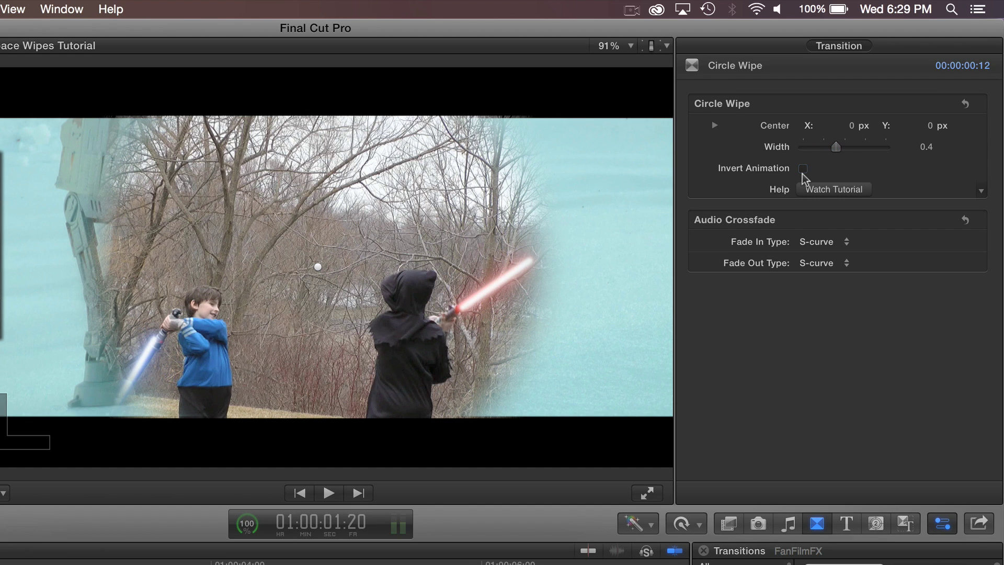
# Step: Invert the Circle Wipe's animation at a Width of 1.0 and play back the transition from the sequence start
pyautogui.click(803, 169)
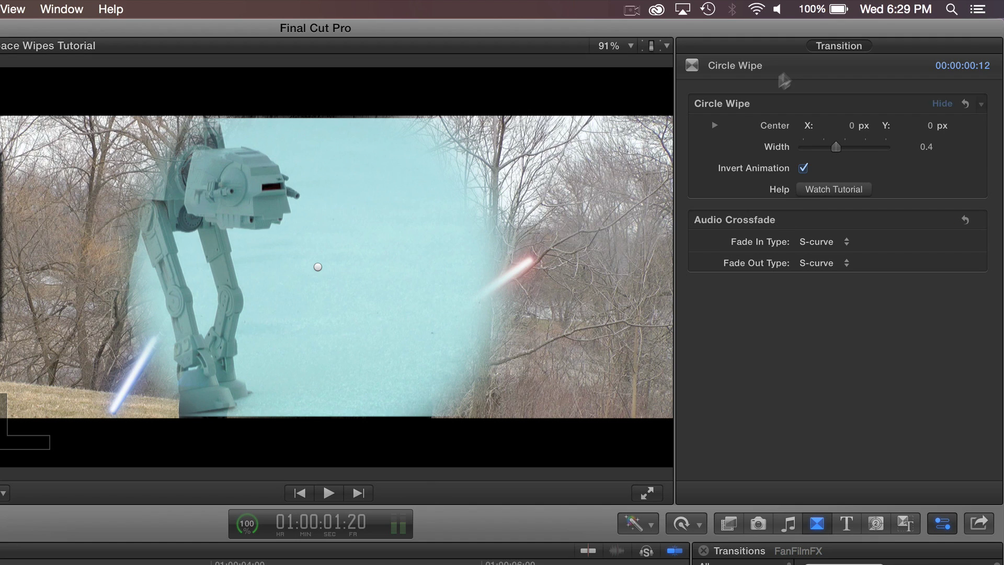
pyautogui.moveTo(835, 147); pyautogui.dragTo(963, 149)
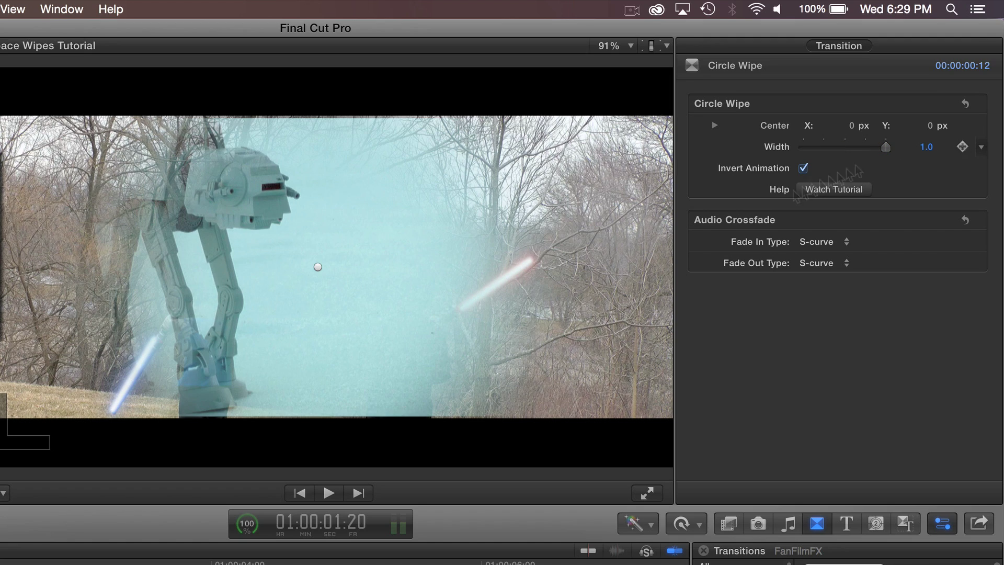
pyautogui.click(22, 436)
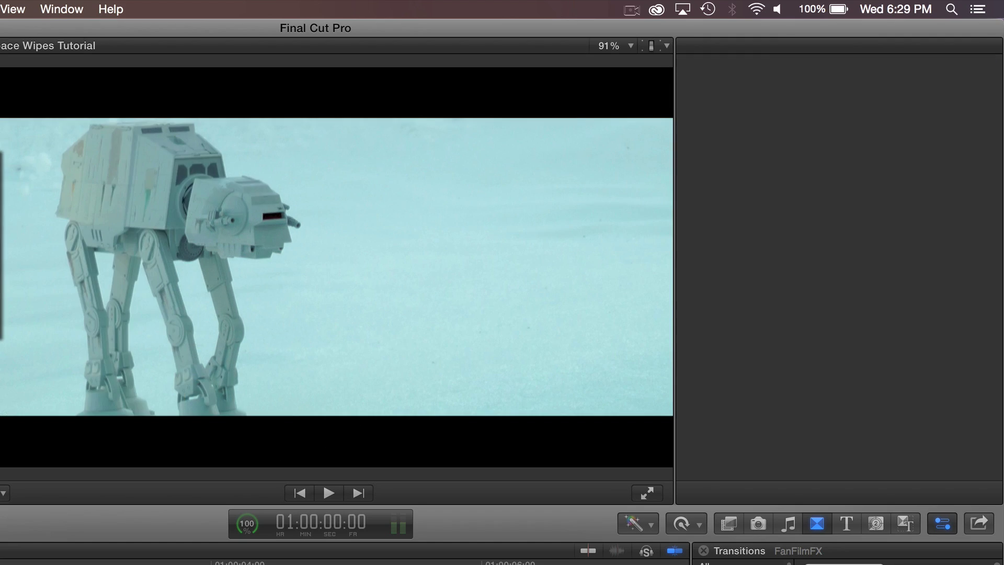
pyautogui.press('space')
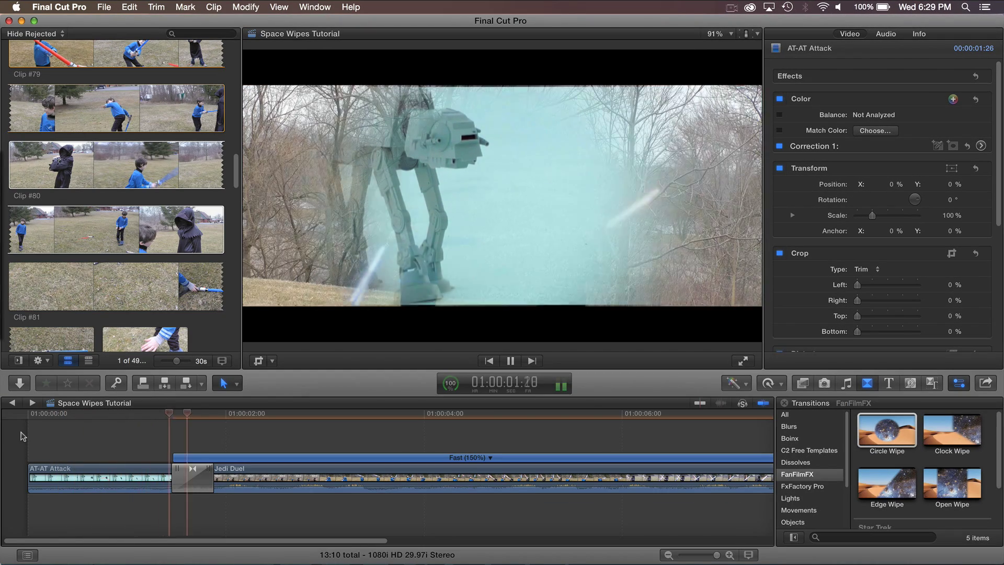
pyautogui.press('space')
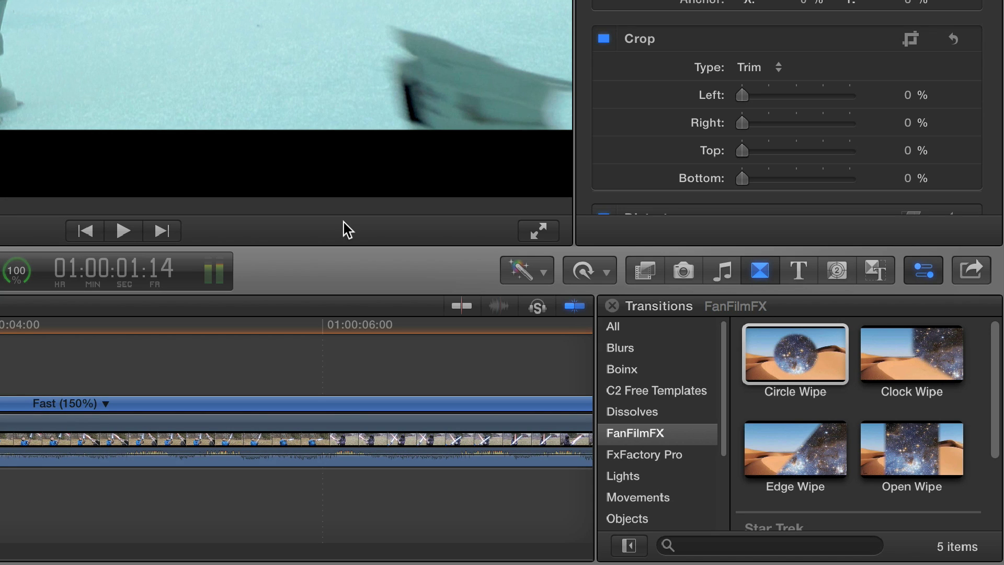
# Step: Replace the Circle Wipe at the cut with the Clock Wipe and advance the playhead into the transition
pyautogui.doubleClick(913, 363)
pyautogui.moveTo(913, 365); pyautogui.dragTo(0, 428)
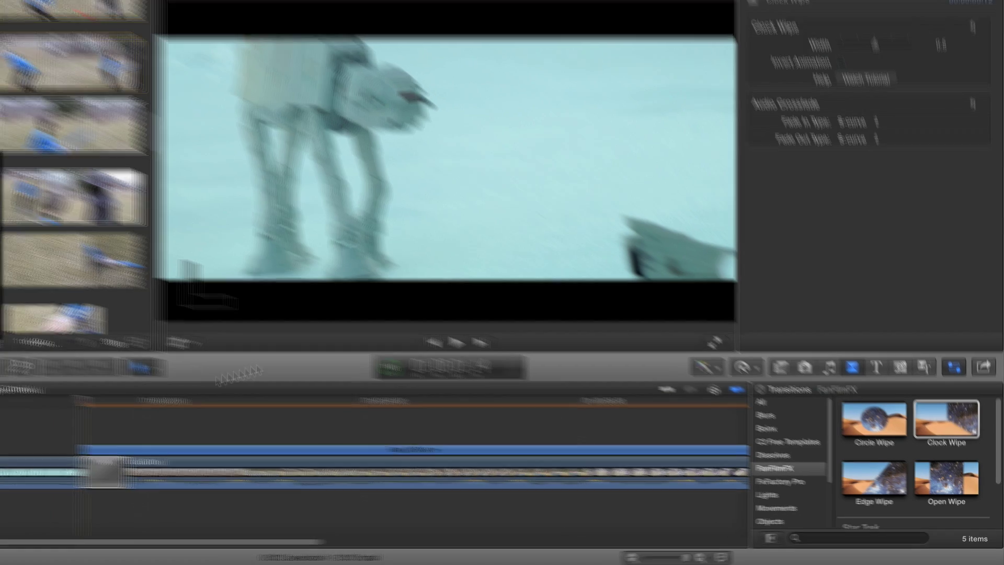
pyautogui.press('Right')
pyautogui.press('Right')
pyautogui.press('Right')
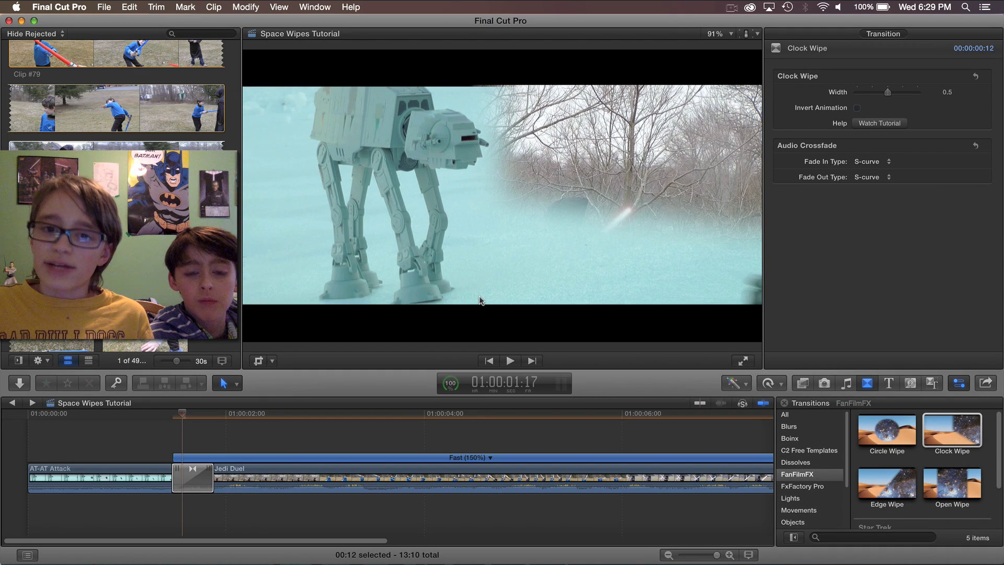
# Step: Move the playhead back before the Clock Wipe and play through the transition
pyautogui.press('Right')
pyautogui.press('Left')
pyautogui.press('Left')
pyautogui.press('Left')
pyautogui.press('Left')
pyautogui.press('Left')
pyautogui.press('Left')
pyautogui.press('Left')
pyautogui.press('Left')
pyautogui.press('Left')
pyautogui.press('Left')
pyautogui.press('Left')
pyautogui.press('Left')
pyautogui.press('Left')
pyautogui.press('Left')
pyautogui.press('Left')
pyautogui.press('Left')
pyautogui.press('Left')
pyautogui.press('Left')
pyautogui.press('Left')
pyautogui.press('Left')
pyautogui.press('Left')
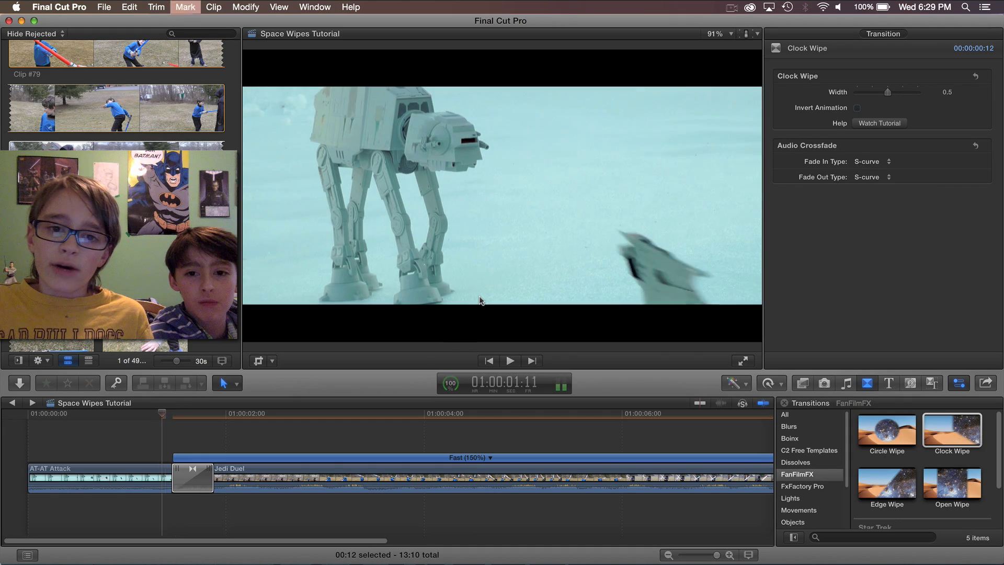
pyautogui.press('space')
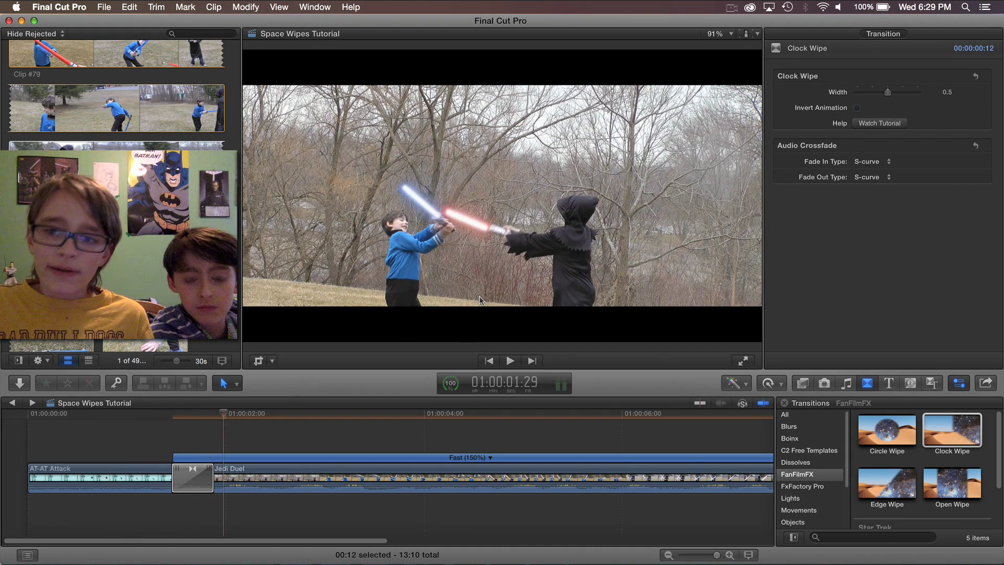
# Step: Set the Clock Wipe's Width to 0.54 with its animation inverted and play back the transition
pyautogui.press('Up')
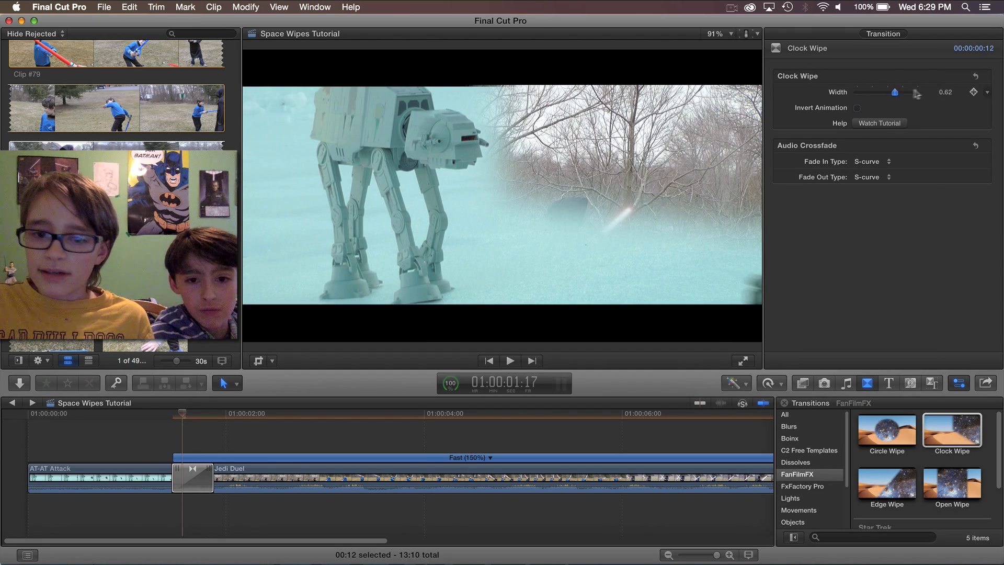
pyautogui.moveTo(916, 94); pyautogui.dragTo(893, 95)
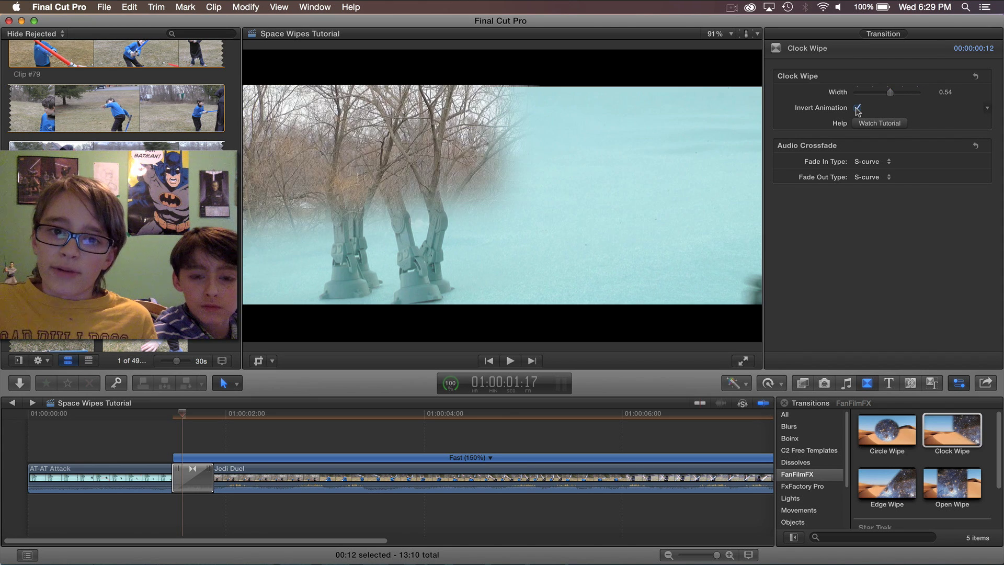
pyautogui.press('Left')
pyautogui.press('Left')
pyautogui.press('Left')
pyautogui.press('Left')
pyautogui.press('Left')
pyautogui.press('Left')
pyautogui.press('Left')
pyautogui.press('Left')
pyautogui.press('Left')
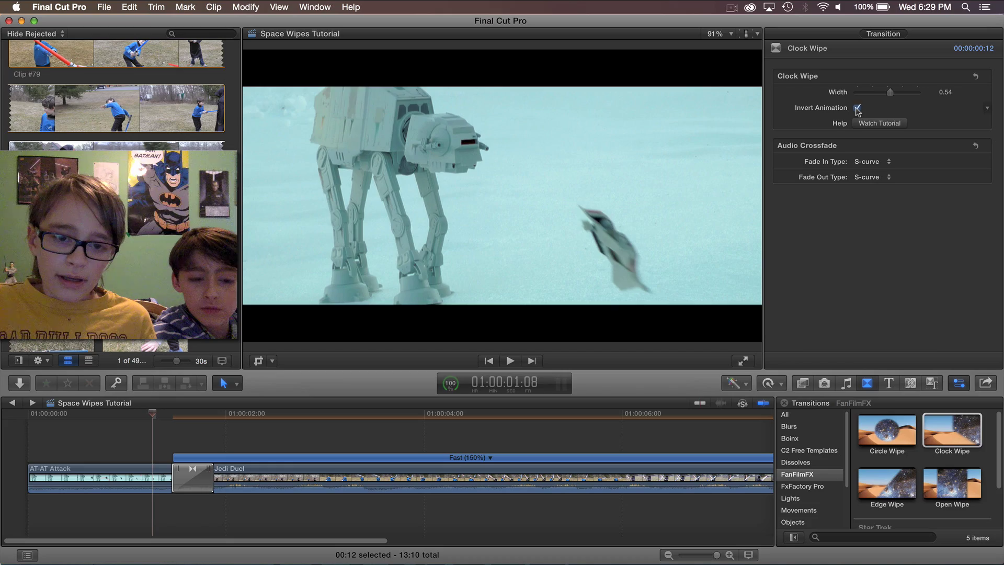
pyautogui.press('space')
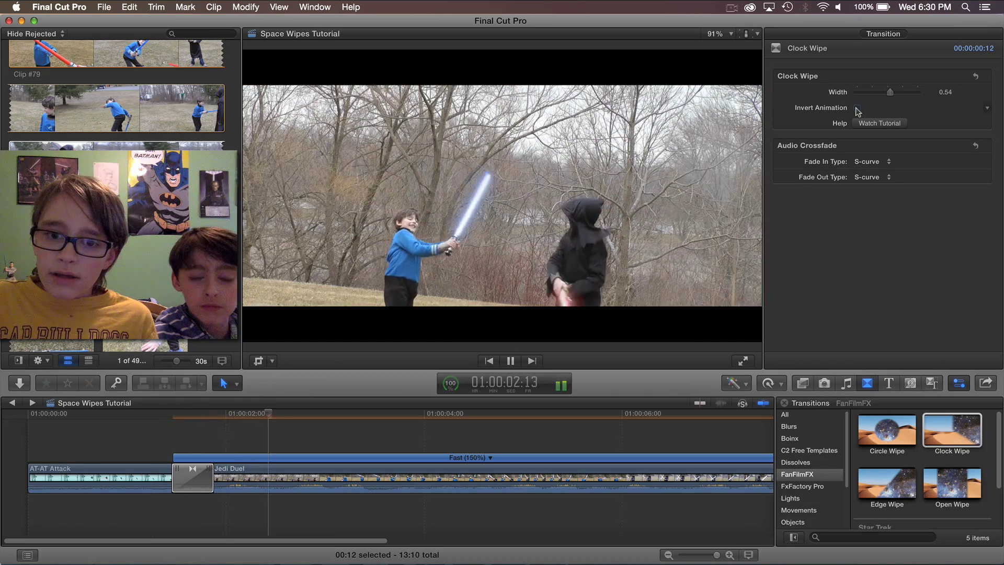
pyautogui.click(856, 108)
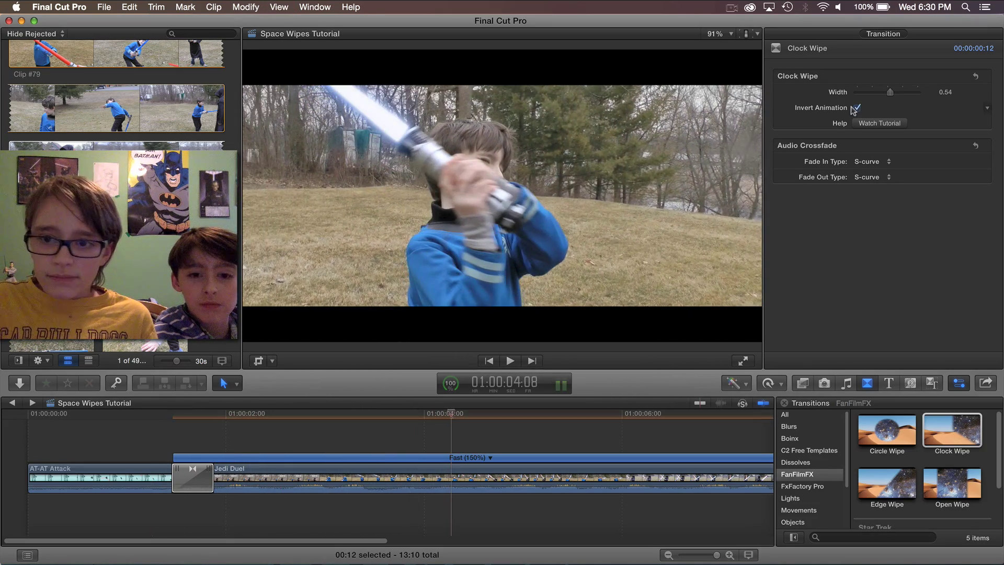
# Step: Delete the Clock Wipe and add the Edge Wipe at the cut between AT-AT Attack and Jedi Duel
pyautogui.click(155, 436)
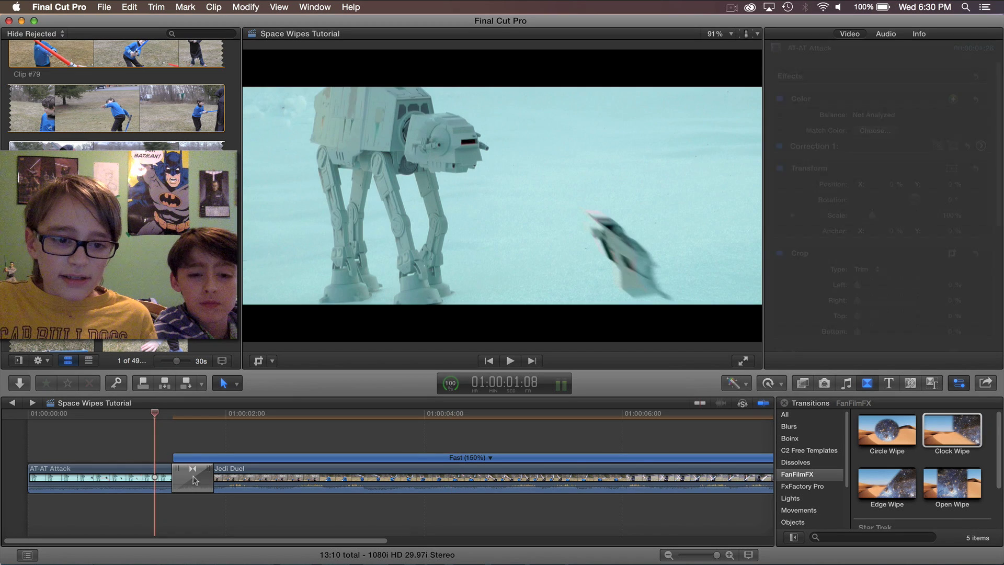
pyautogui.click(194, 477)
pyautogui.press('Delete')
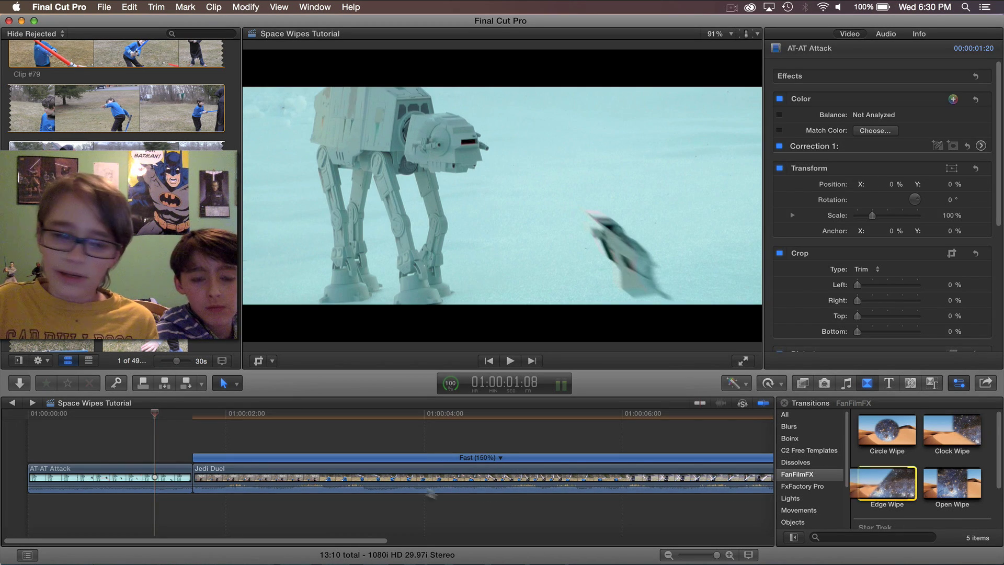
pyautogui.moveTo(874, 488); pyautogui.dragTo(184, 503)
# Step: Play back the Edge Wipe transition from midway through the AT-AT Attack clip
pyautogui.click(76, 428)
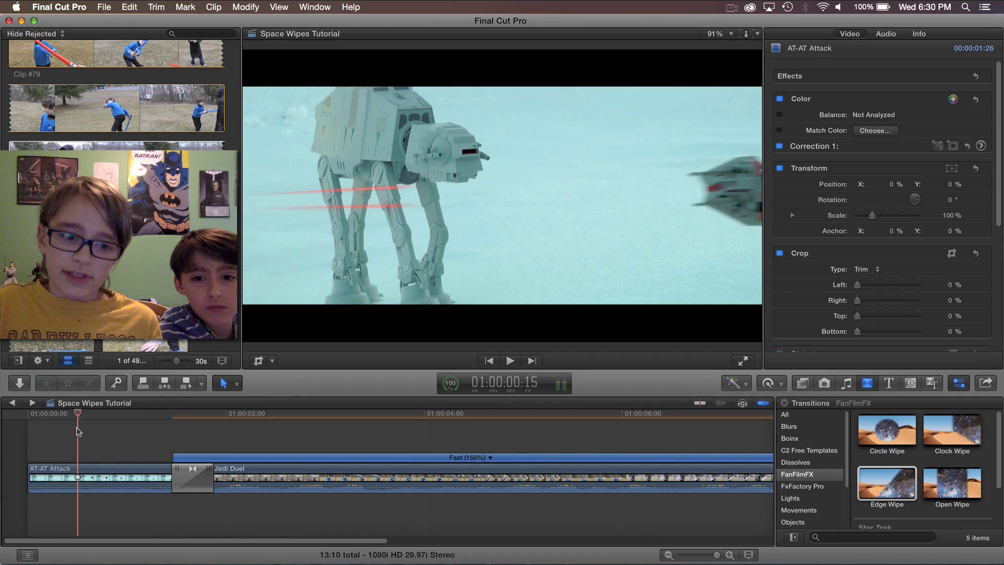
pyautogui.press('space')
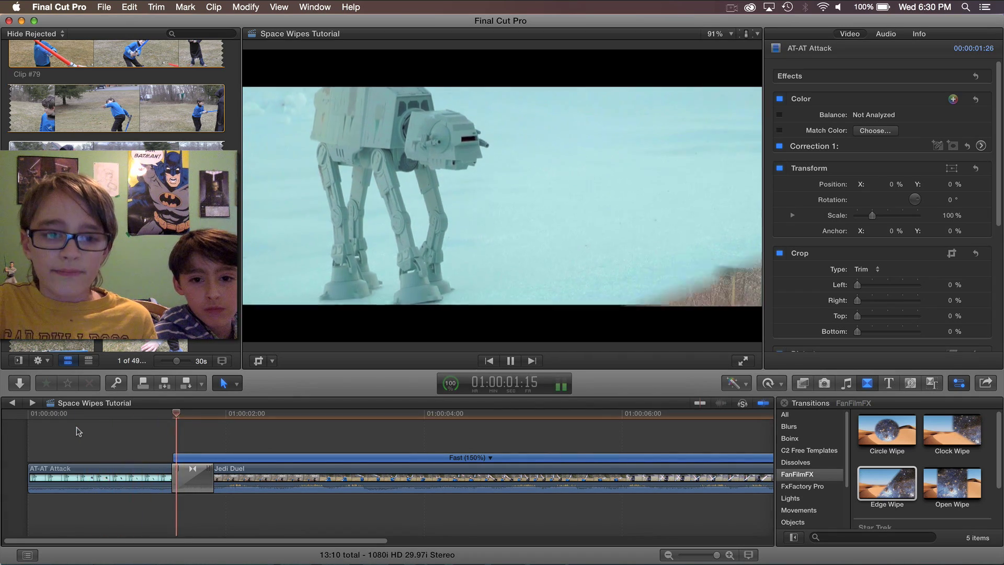
pyautogui.press('space')
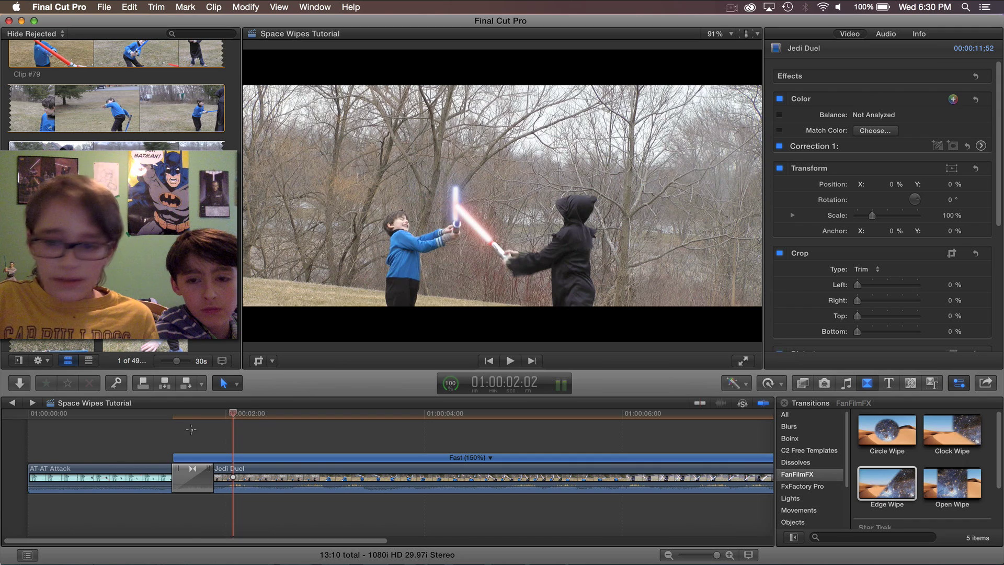
# Step: Move the playhead to the middle of the Edge Wipe and set its Angle to 171.0° and Width to 0.66
pyautogui.click(191, 428)
pyautogui.click(194, 478)
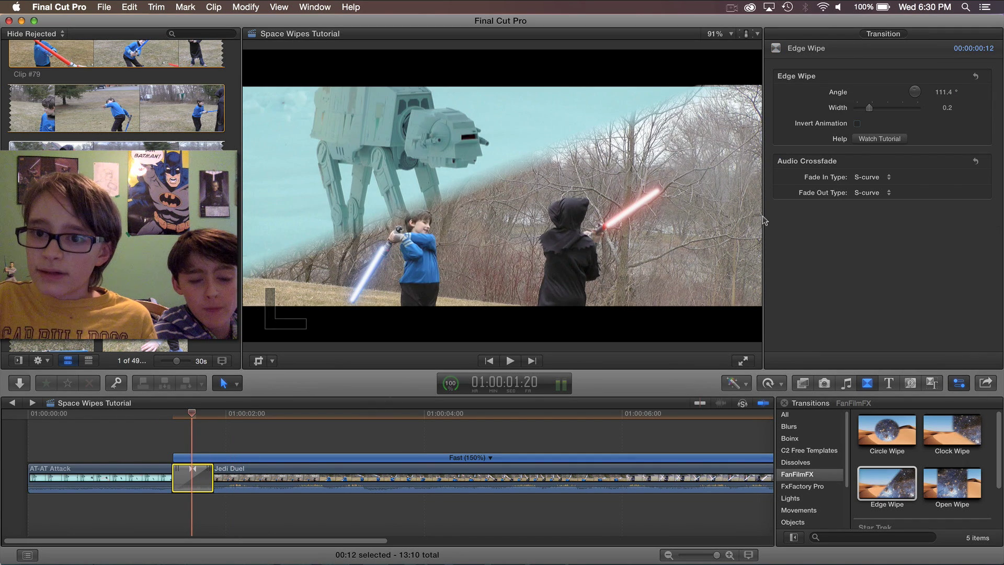
pyautogui.moveTo(870, 108); pyautogui.dragTo(879, 81)
pyautogui.click(914, 98)
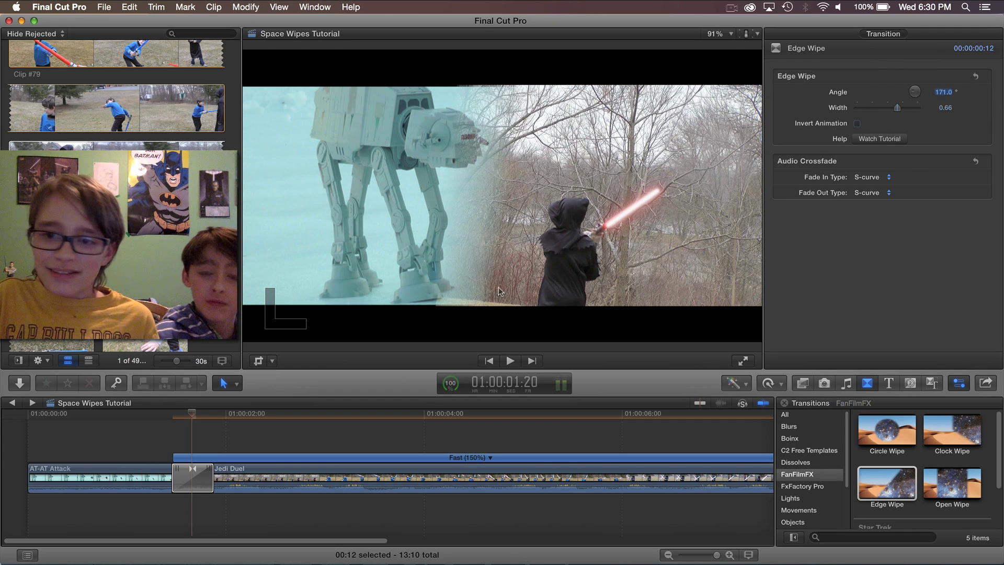
# Step: Play back the adjusted Edge Wipe from within the AT-AT Attack clip and stop just after the transition
pyautogui.click(103, 443)
pyautogui.press('space')
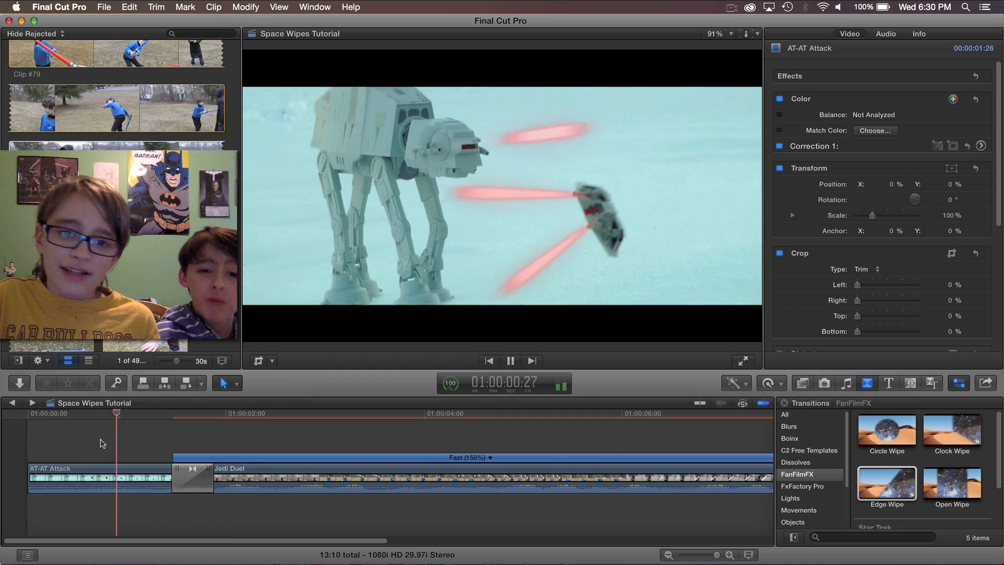
pyautogui.press('space')
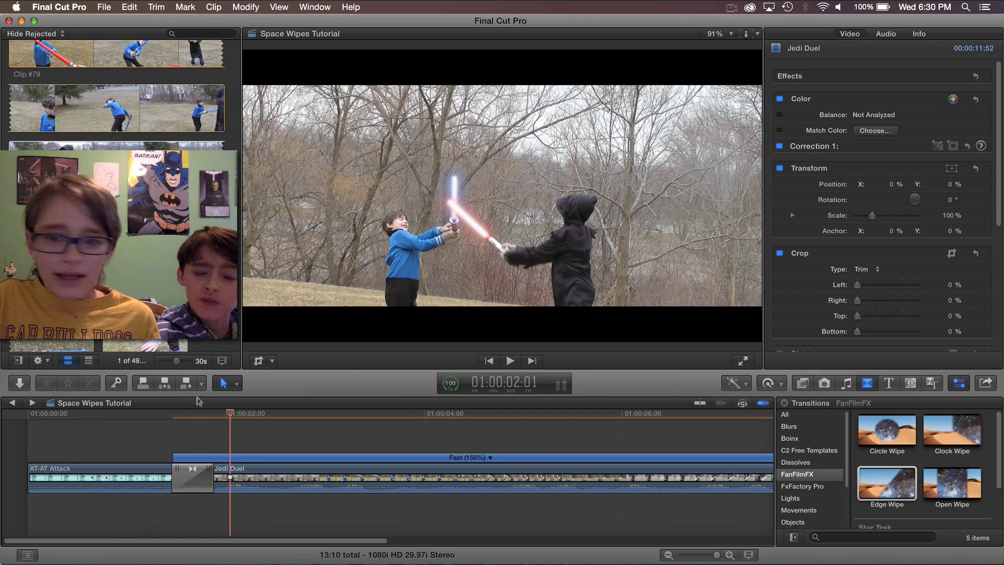
# Step: Replace the Edge Wipe with the Open Wipe at the cut between AT-AT Attack and Jedi Duel
pyautogui.click(204, 422)
pyautogui.click(192, 430)
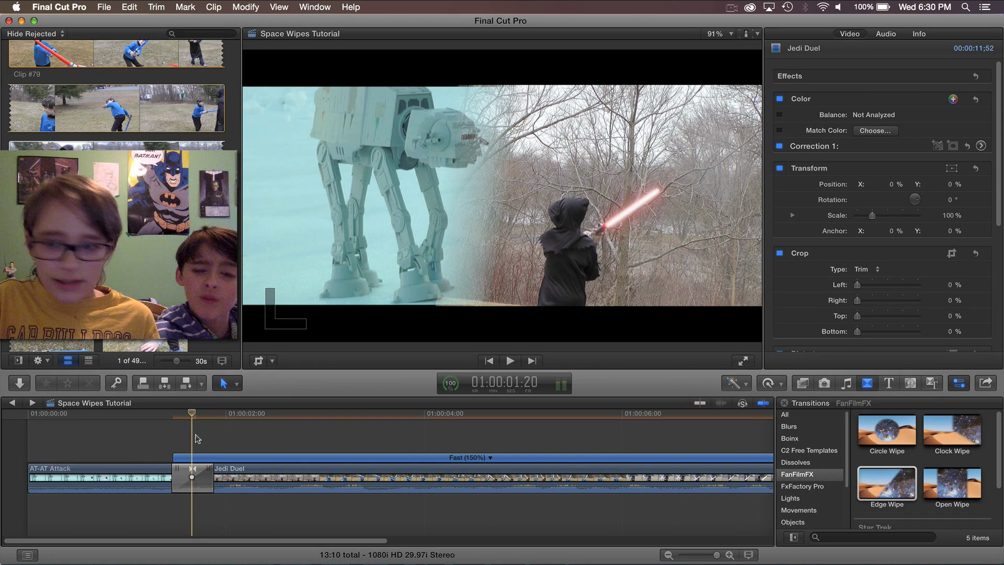
pyautogui.click(194, 483)
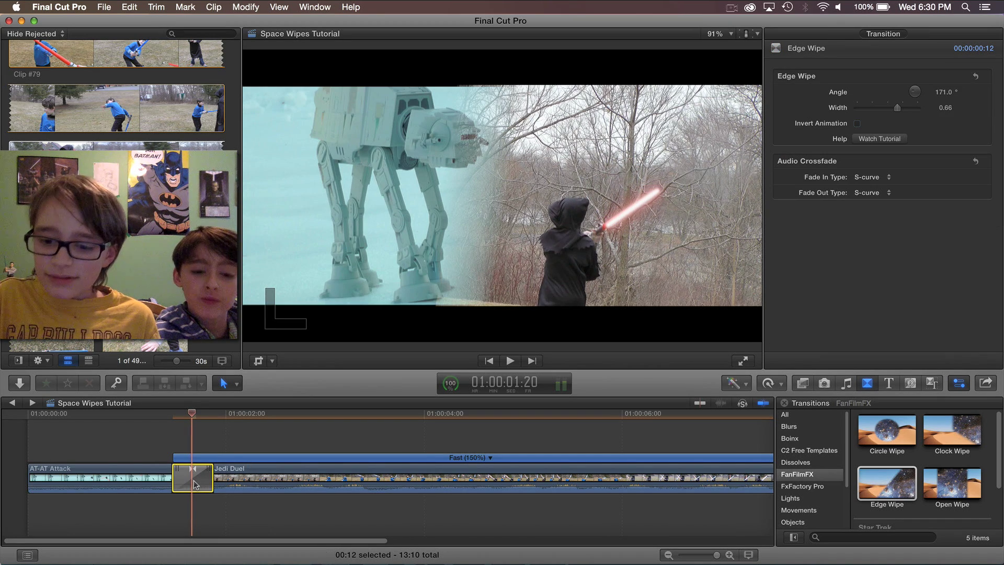
pyautogui.press('Delete')
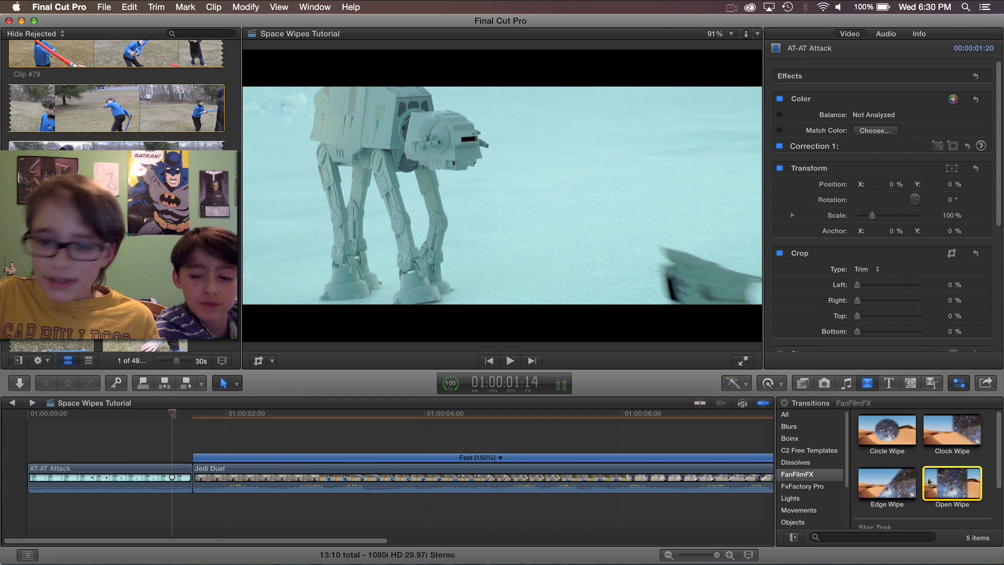
pyautogui.moveTo(944, 480); pyautogui.dragTo(189, 482)
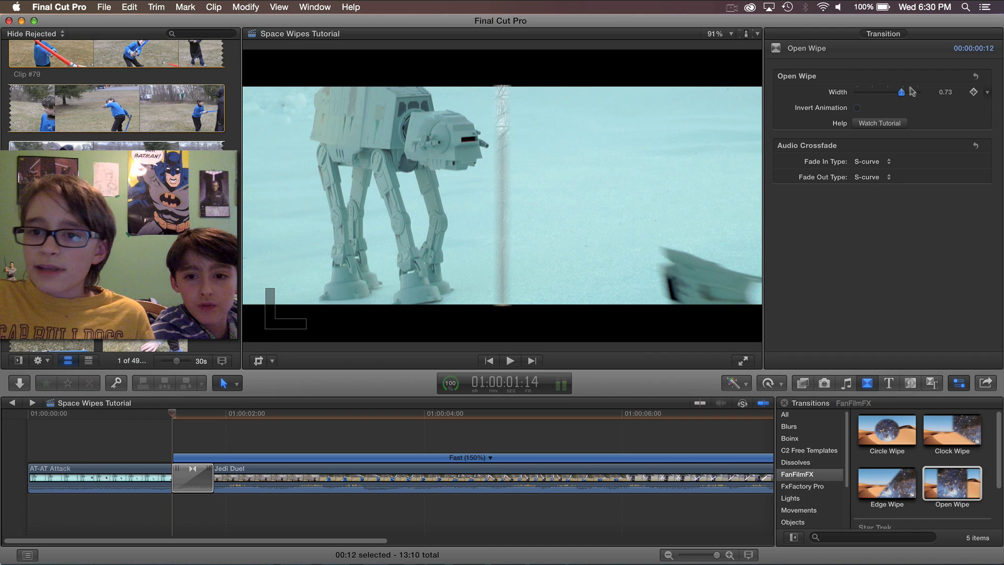
# Step: Set the Open Wipe's Width to 0.64 and invert its animation, with the playhead two frames into the transition
pyautogui.moveTo(912, 92)
pyautogui.mouseDown()
pyautogui.moveTo(844, 94)
pyautogui.moveTo(897, 97)
pyautogui.mouseUp()
pyautogui.press('Right')
pyautogui.press('Right')
pyautogui.click(858, 108)
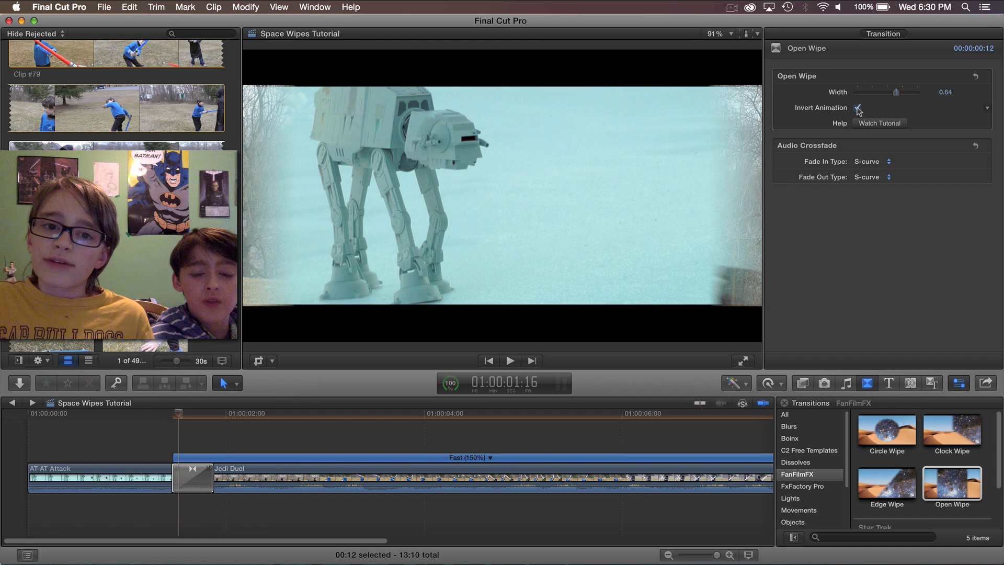
# Step: Move the playhead back to just before the Open Wipe and play through the inverted transition
pyautogui.press('Left')
pyautogui.press('Left')
pyautogui.press('Left')
pyautogui.press('Left')
pyautogui.press('Left')
pyautogui.press('Left')
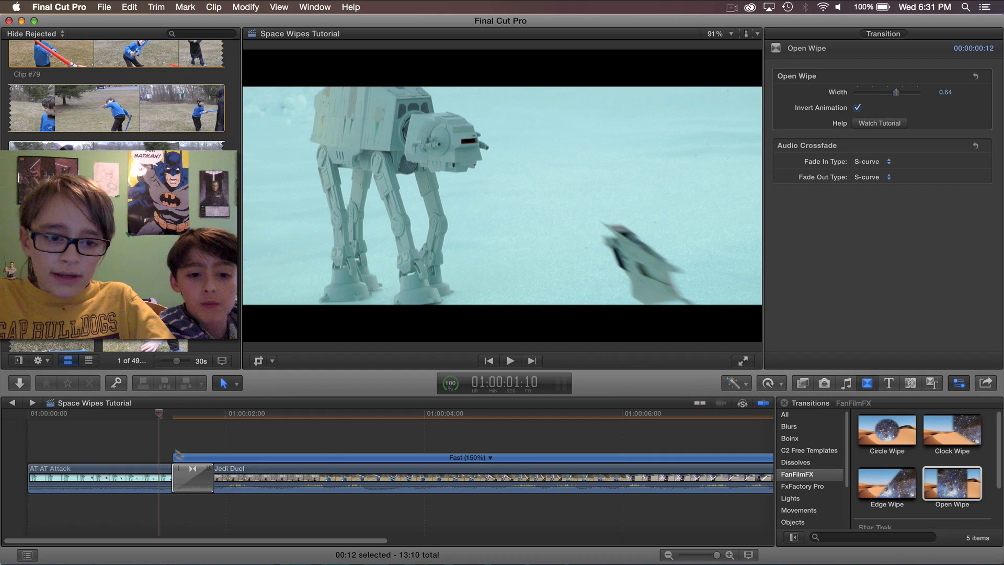
pyautogui.click(151, 444)
pyautogui.press('space')
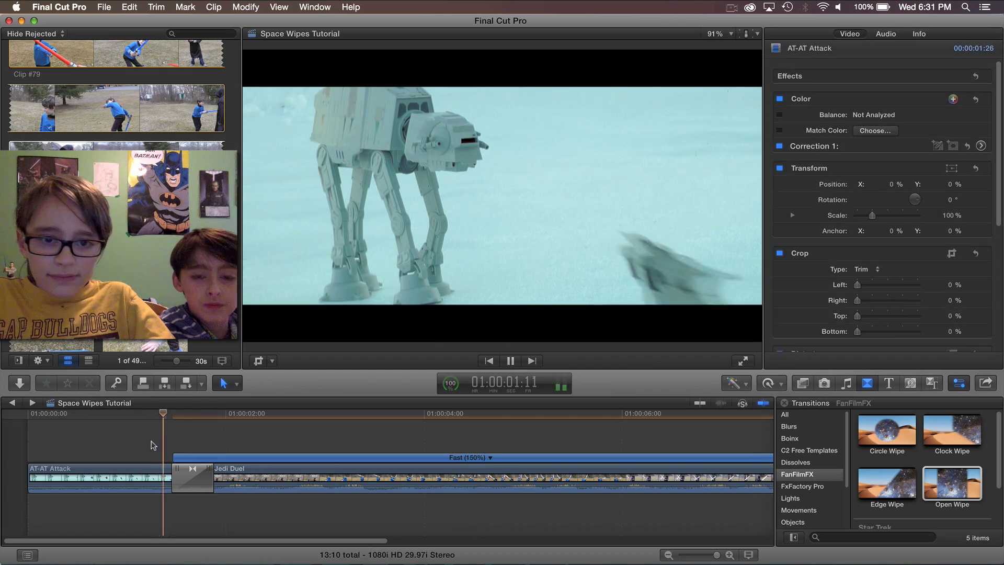